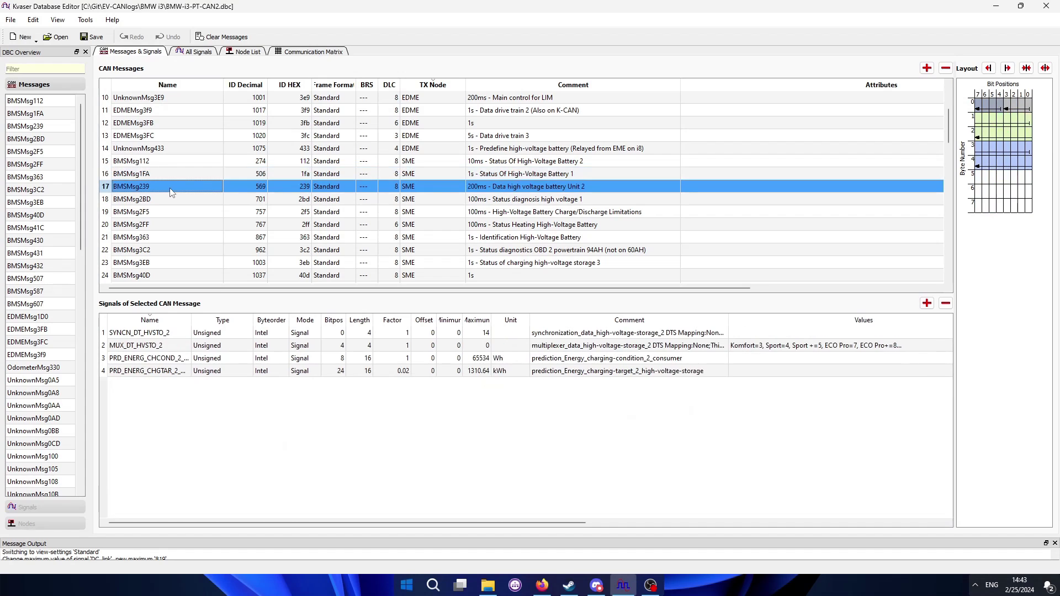
Show the signals of message BMSMsg2BD in the BMW i3 DBC
{"action": "left_click", "coordinate": [171, 201]}
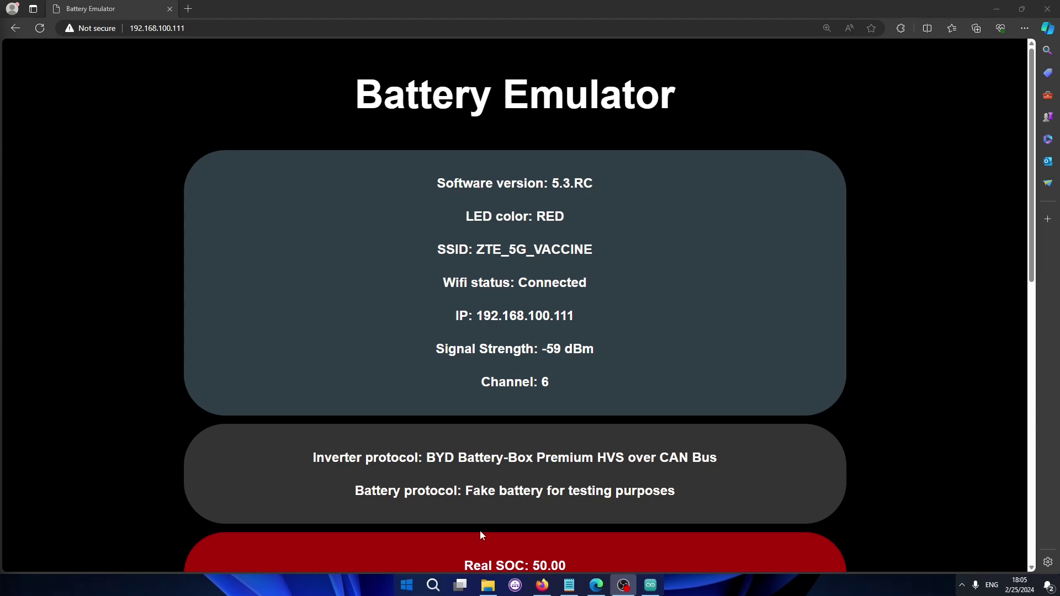
Highlight the 'Fake battery for testing purposes' protocol, then go to the Perform OTA update page
{"action": "left_click_drag", "start_coordinate": [465, 492], "coordinate": [688, 496]}
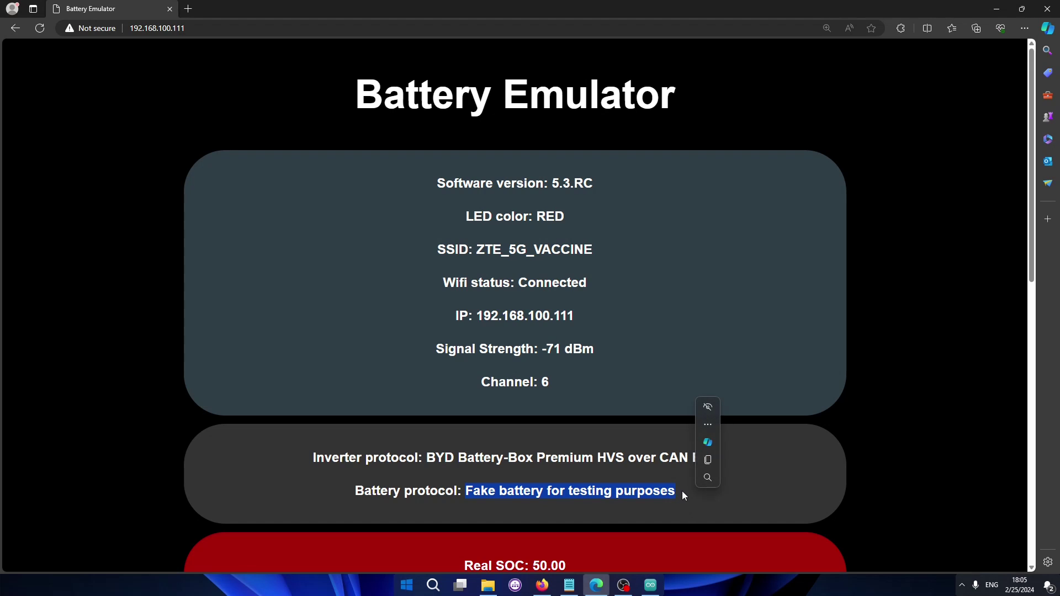
{"action": "left_click", "coordinate": [682, 495]}
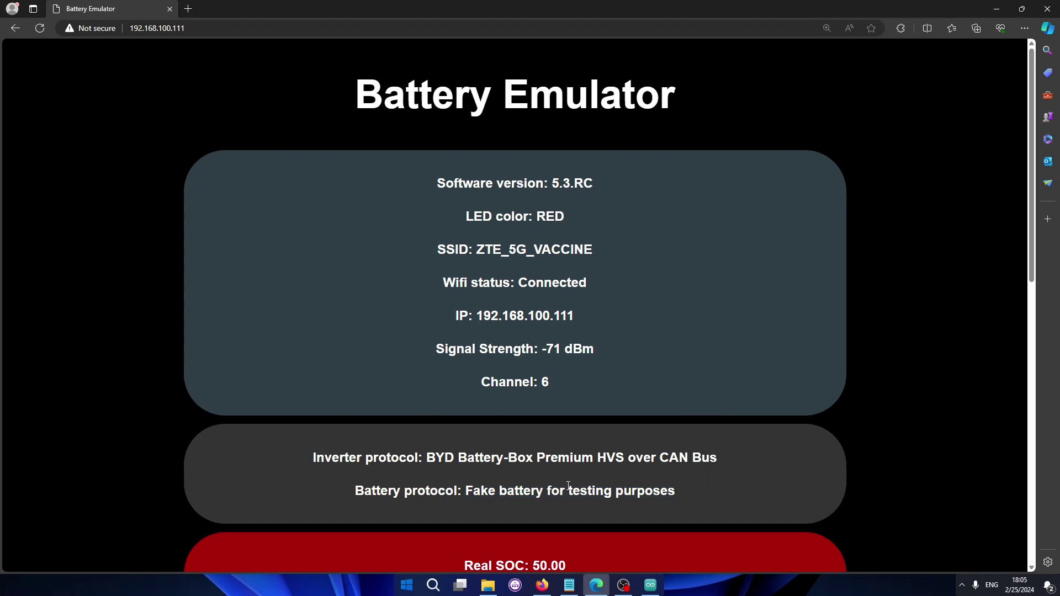
{"action": "scroll", "coordinate": [503, 409], "scroll_direction": "down", "scroll_amount": 4}
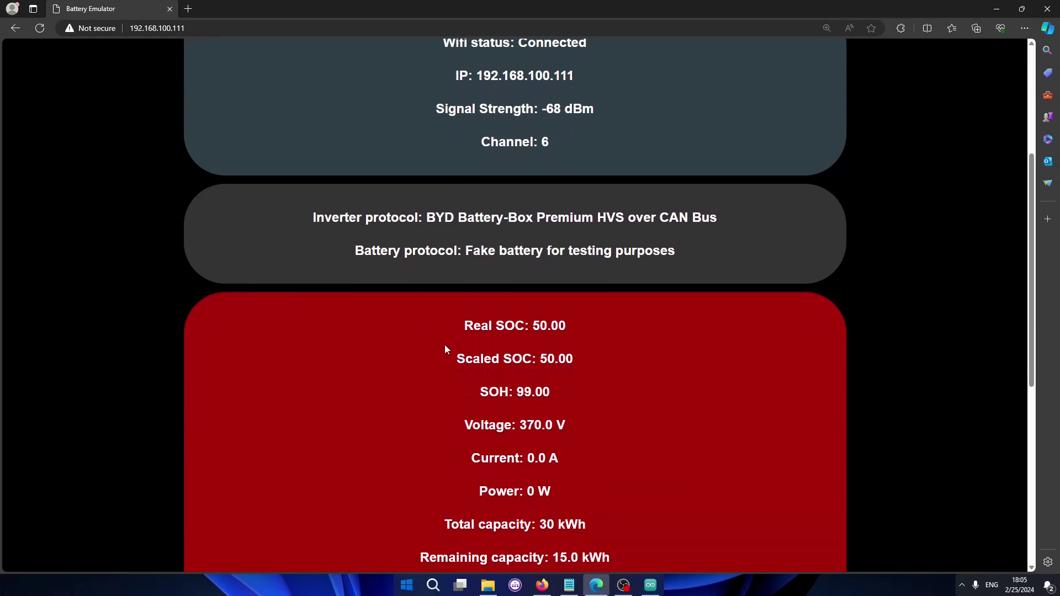
{"action": "scroll", "coordinate": [447, 331], "scroll_direction": "down", "scroll_amount": 1}
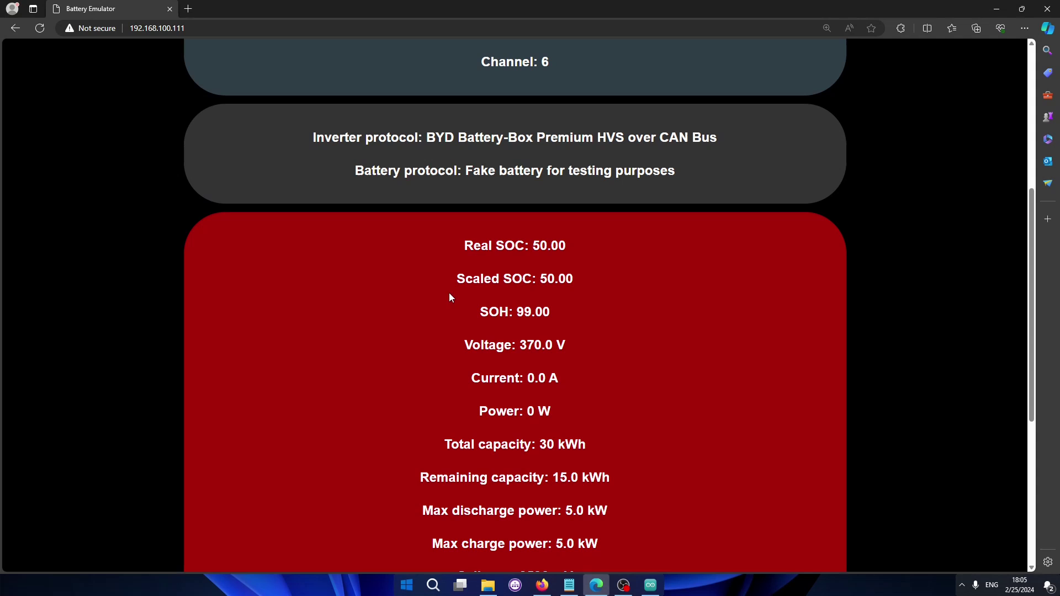
{"action": "scroll", "coordinate": [442, 373], "scroll_direction": "down", "scroll_amount": 5}
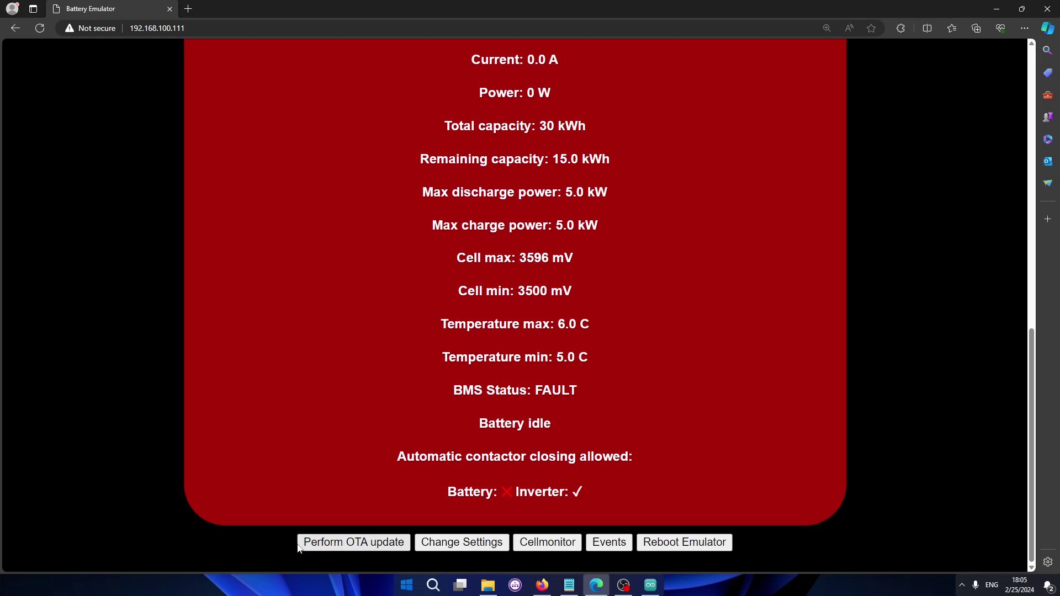
{"action": "left_click", "coordinate": [349, 544]}
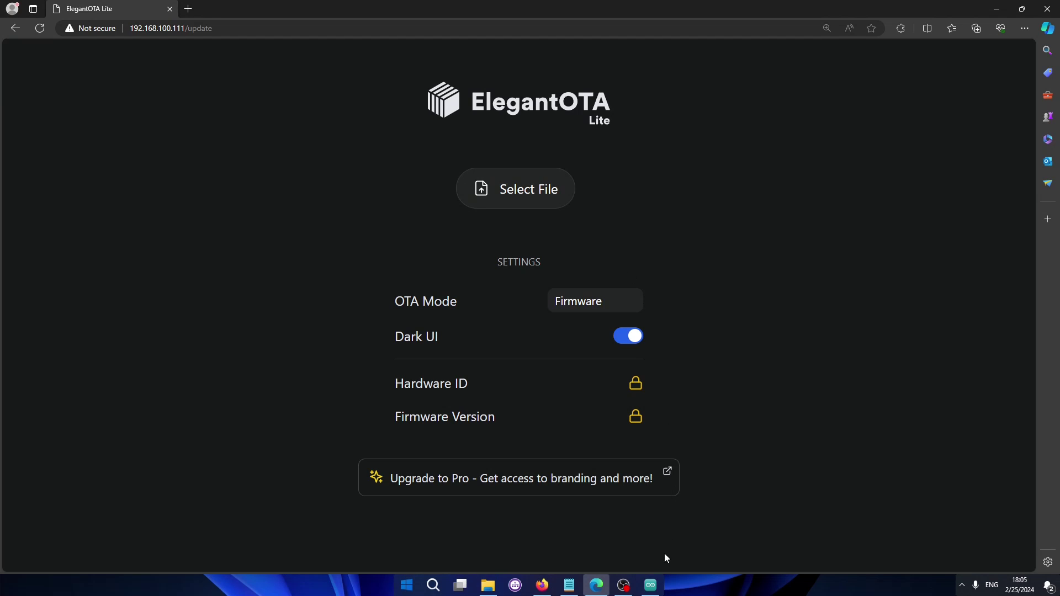
{"action": "left_click", "coordinate": [651, 585]}
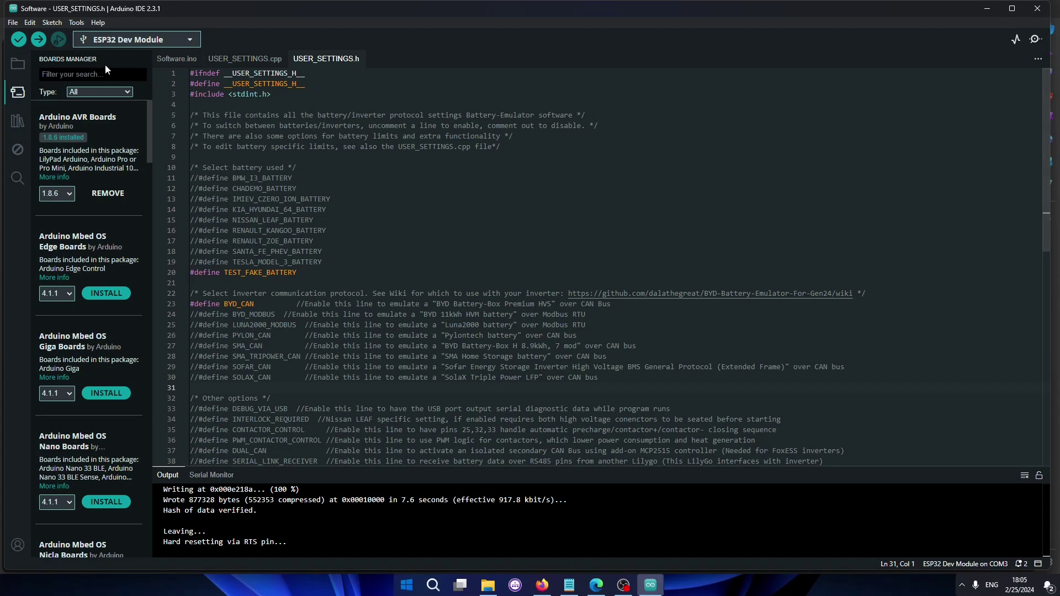
{"action": "left_click", "coordinate": [55, 22]}
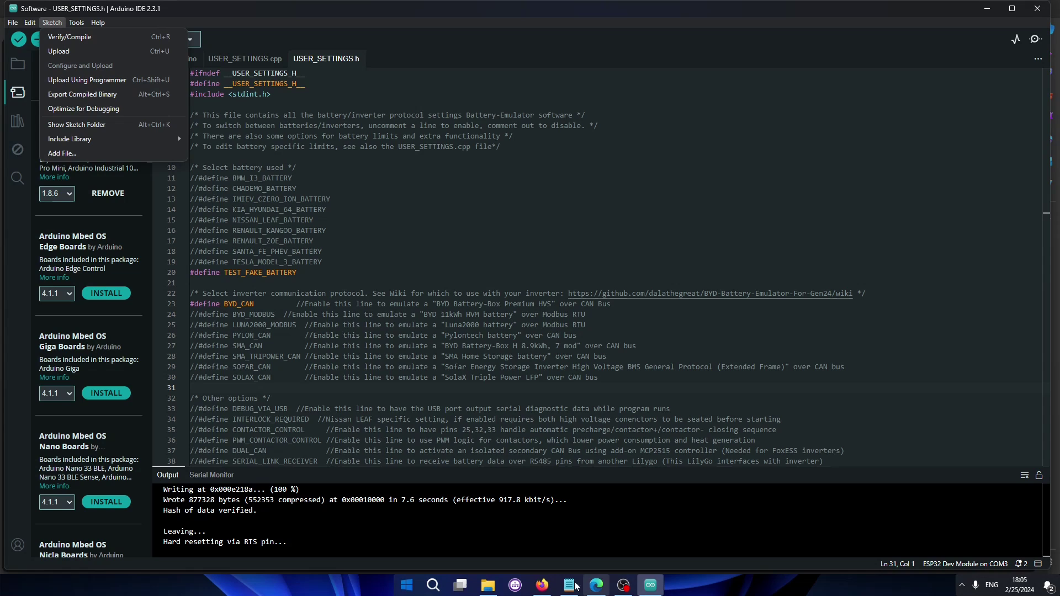
{"action": "left_click", "coordinate": [596, 585]}
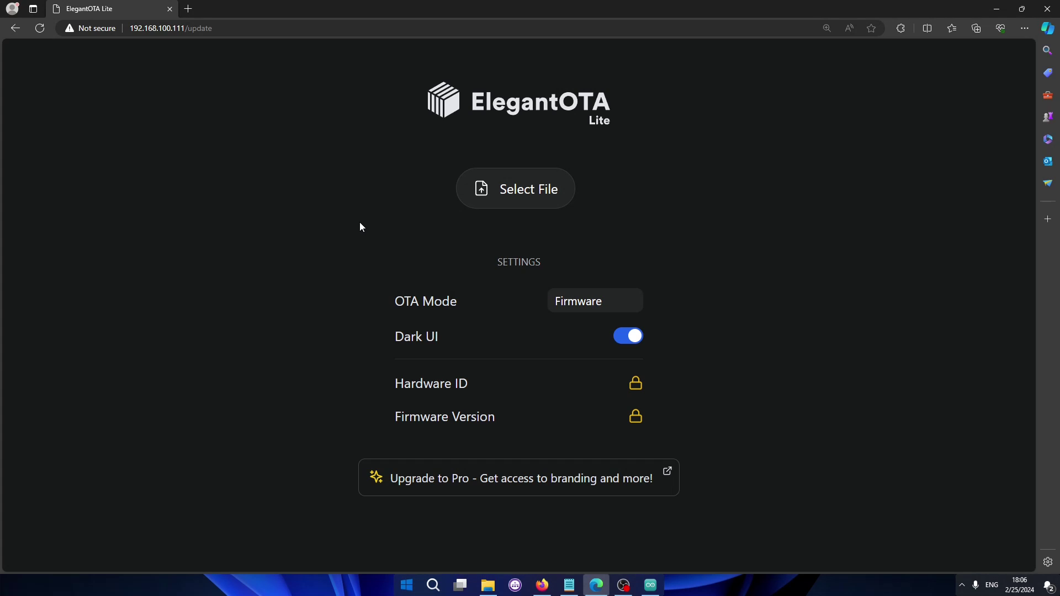
Back in the emulator settings, change SOC max percentage from 80.0 to 85
{"action": "key", "text": "alt+Left"}
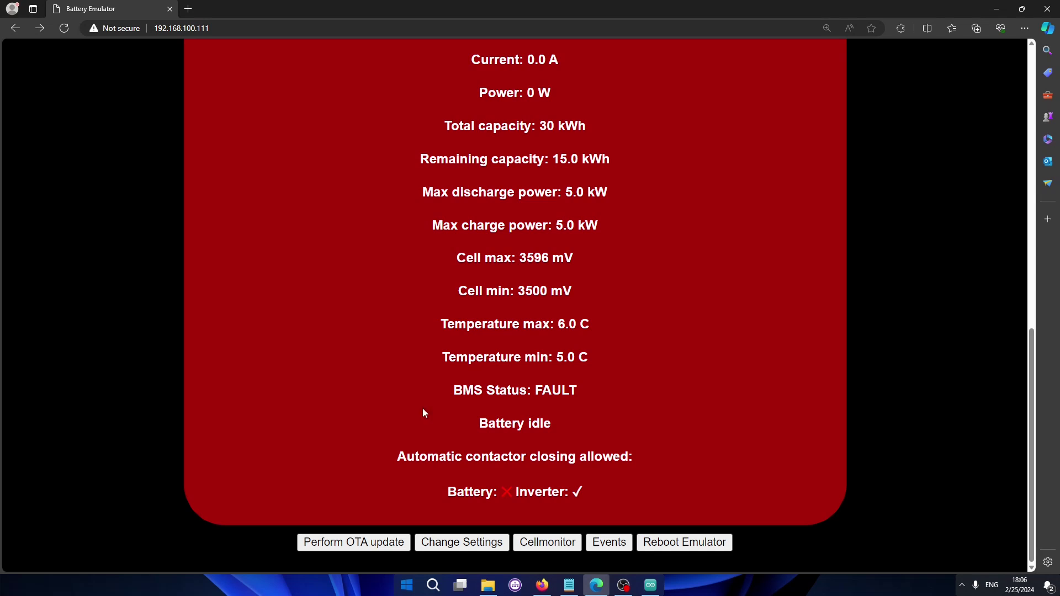
{"action": "left_click", "coordinate": [466, 546]}
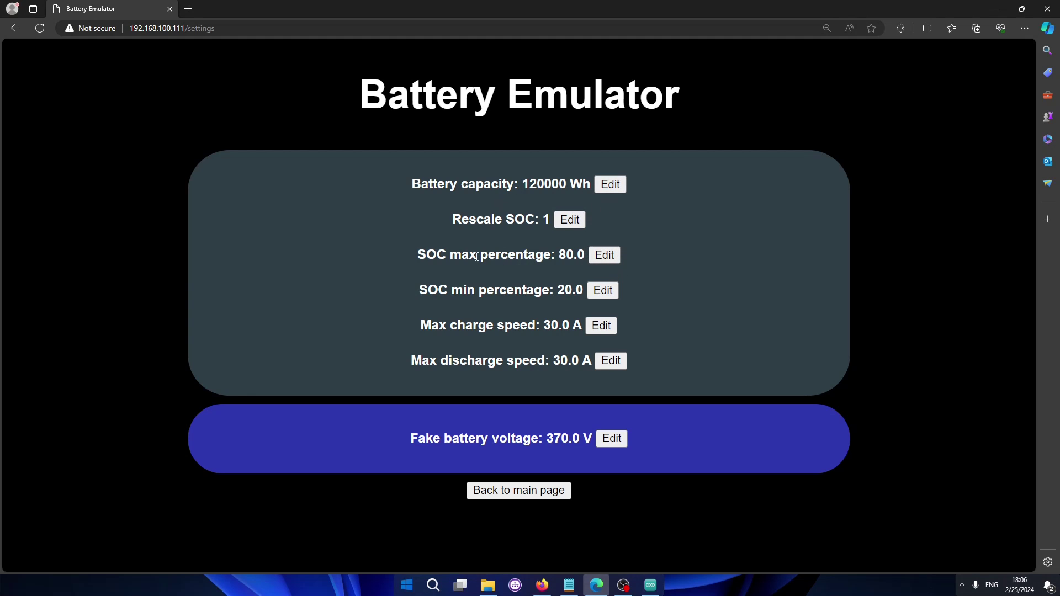
{"action": "left_click", "coordinate": [605, 255]}
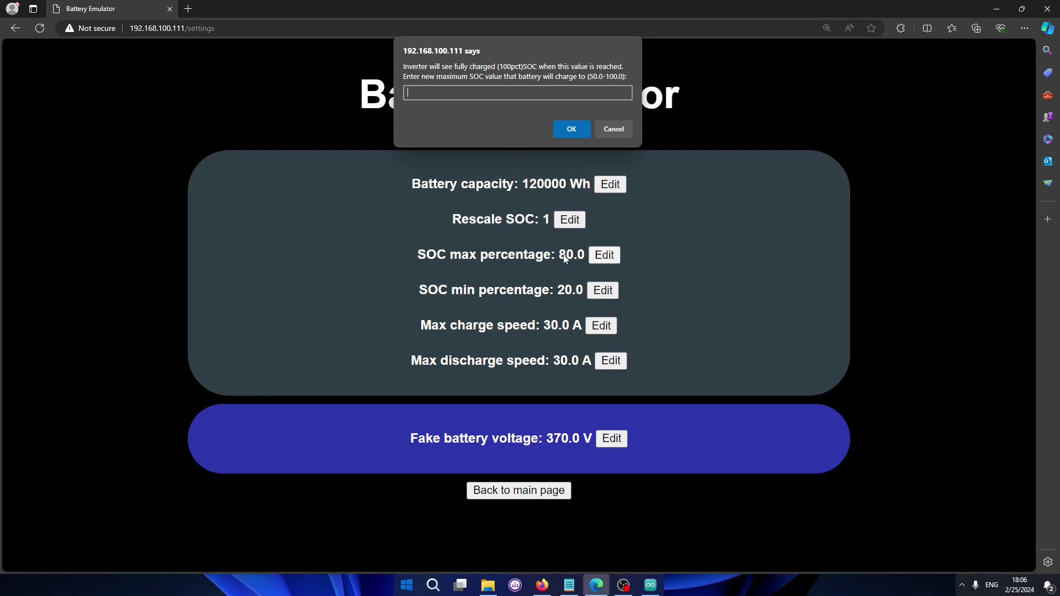
{"action": "left_click", "coordinate": [572, 129]}
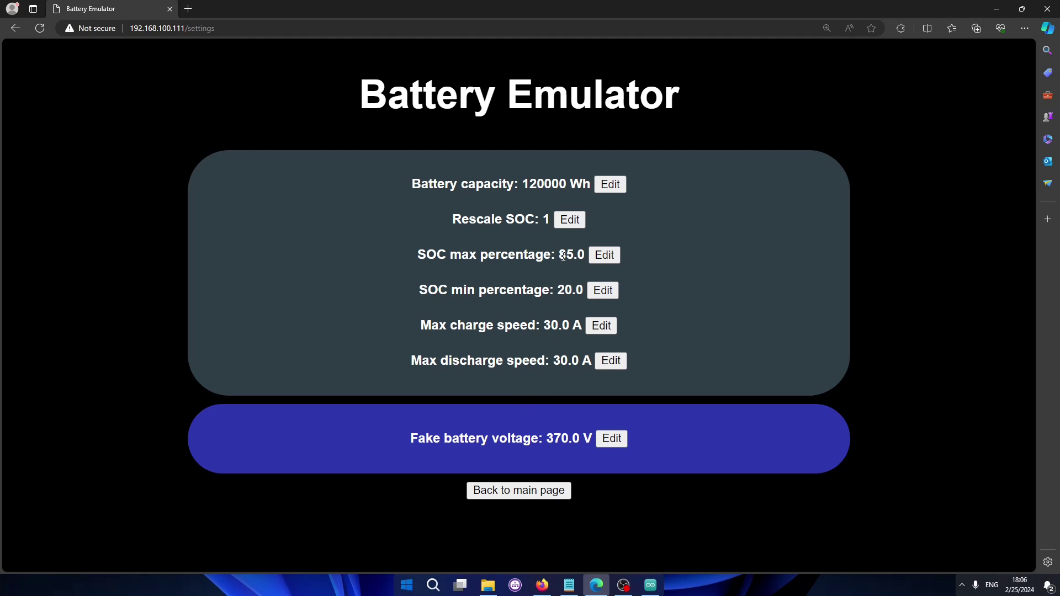
Return to the status page, highlight Scaled SOC reading 46.15, and scroll to the bottom buttons
{"action": "left_click", "coordinate": [519, 491]}
{"action": "scroll", "coordinate": [541, 324], "scroll_direction": "down", "scroll_amount": 1}
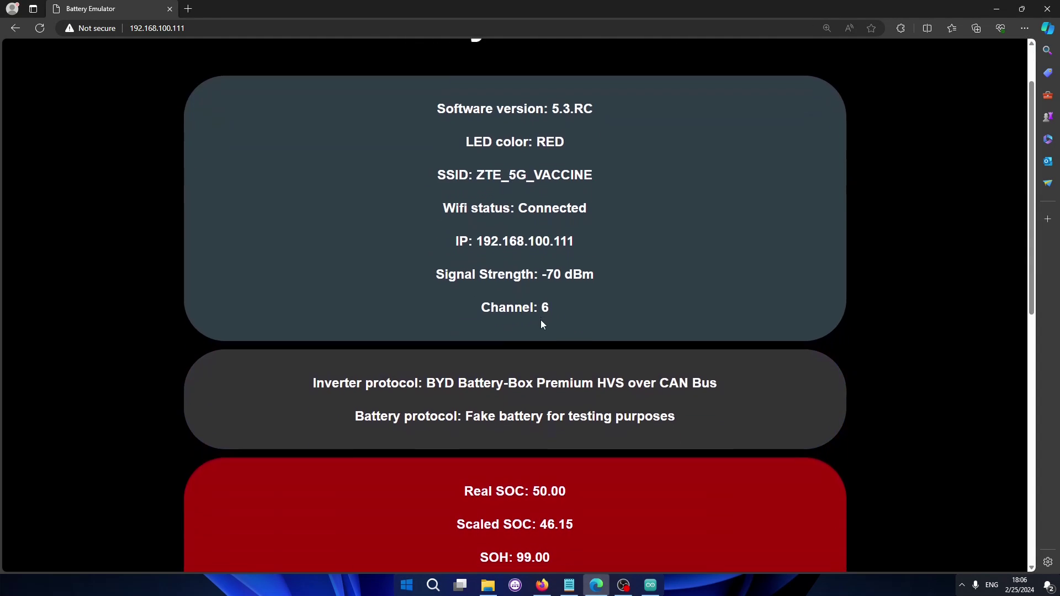
{"action": "scroll", "coordinate": [541, 325], "scroll_direction": "down", "scroll_amount": 3}
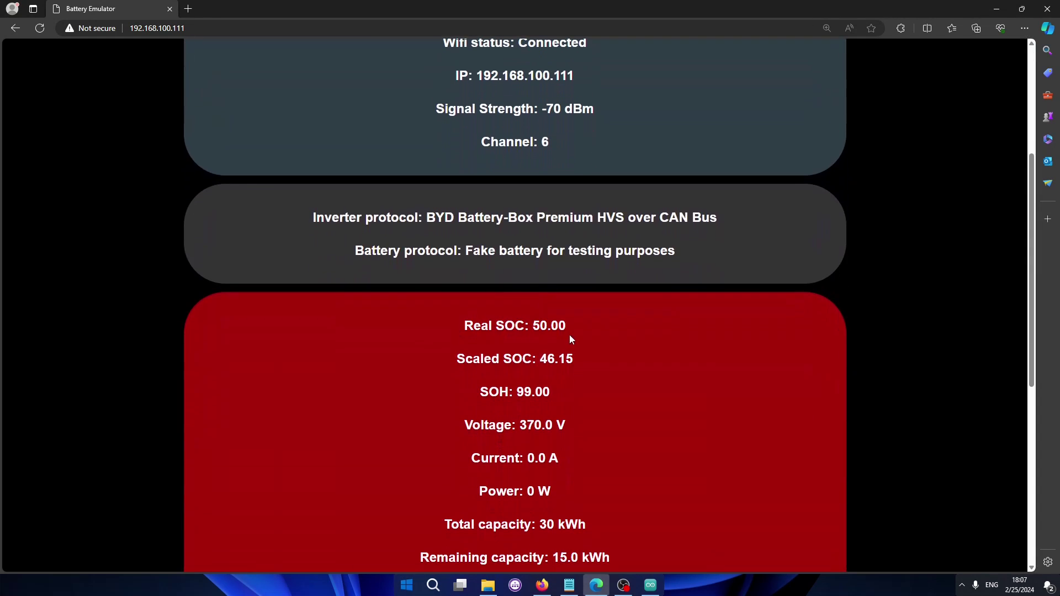
{"action": "left_click_drag", "start_coordinate": [539, 359], "coordinate": [588, 360]}
{"action": "left_click", "coordinate": [588, 360]}
{"action": "scroll", "coordinate": [582, 358], "scroll_direction": "down", "scroll_amount": 1}
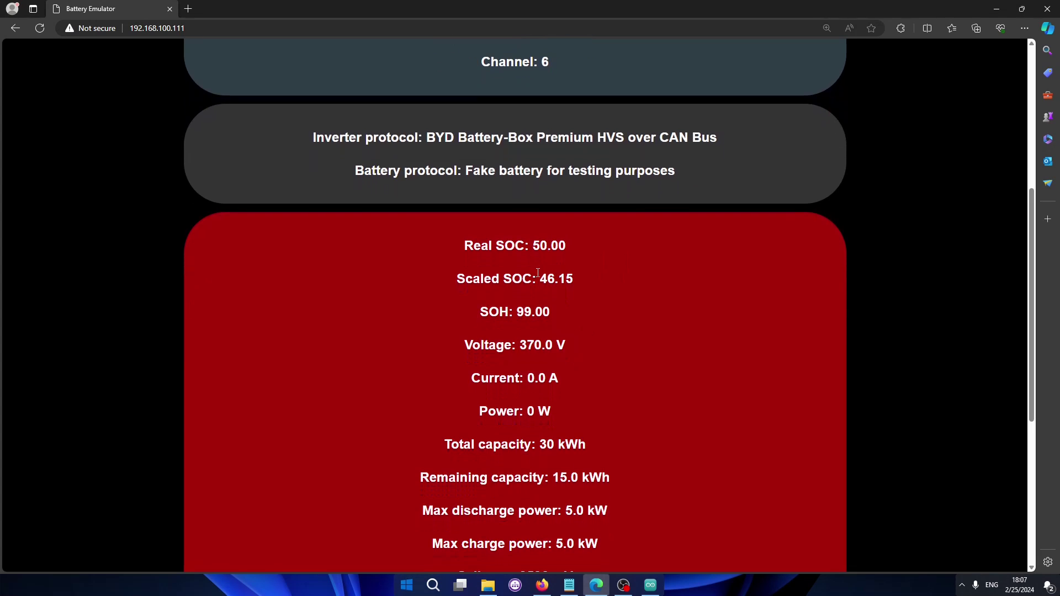
{"action": "scroll", "coordinate": [552, 271], "scroll_direction": "down", "scroll_amount": 2}
{"action": "scroll", "coordinate": [544, 276], "scroll_direction": "down", "scroll_amount": 1}
{"action": "scroll", "coordinate": [536, 117], "scroll_direction": "up", "scroll_amount": 3}
{"action": "scroll", "coordinate": [519, 291], "scroll_direction": "down", "scroll_amount": 6}
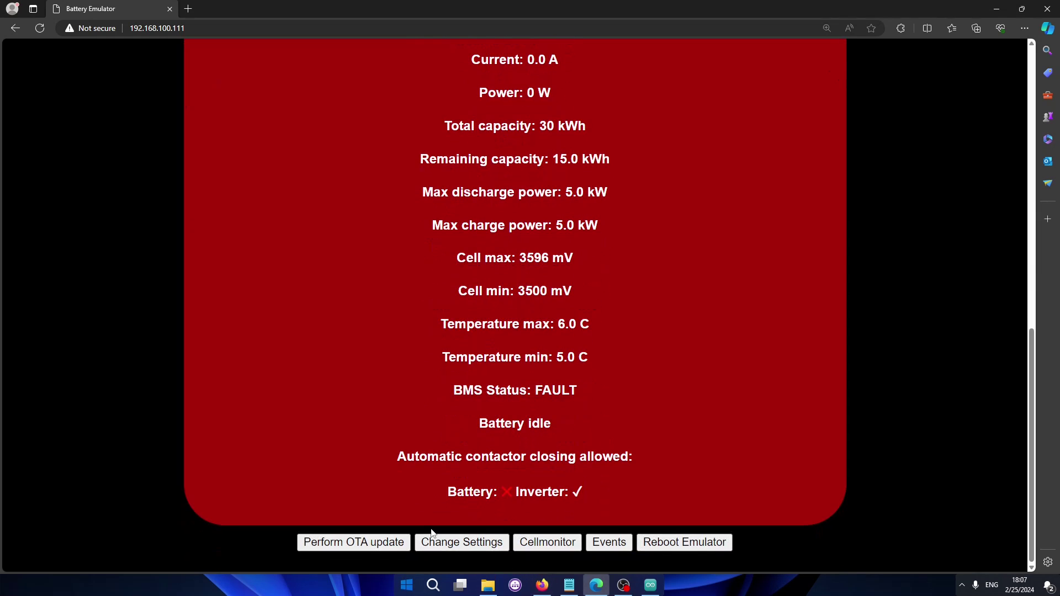
{"action": "left_click", "coordinate": [547, 543]}
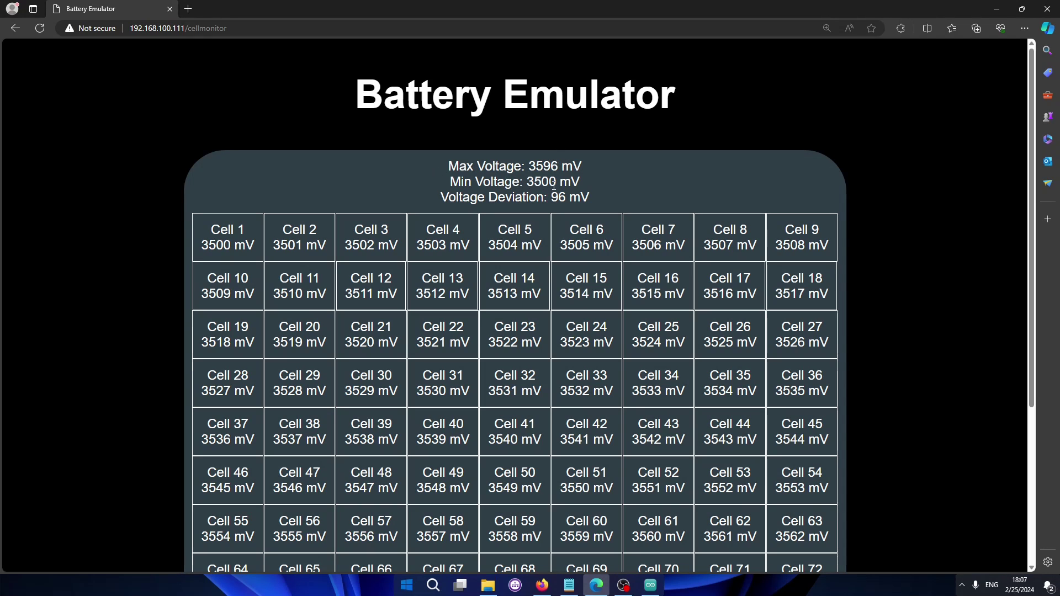
{"action": "scroll", "coordinate": [348, 354], "scroll_direction": "down", "scroll_amount": 1}
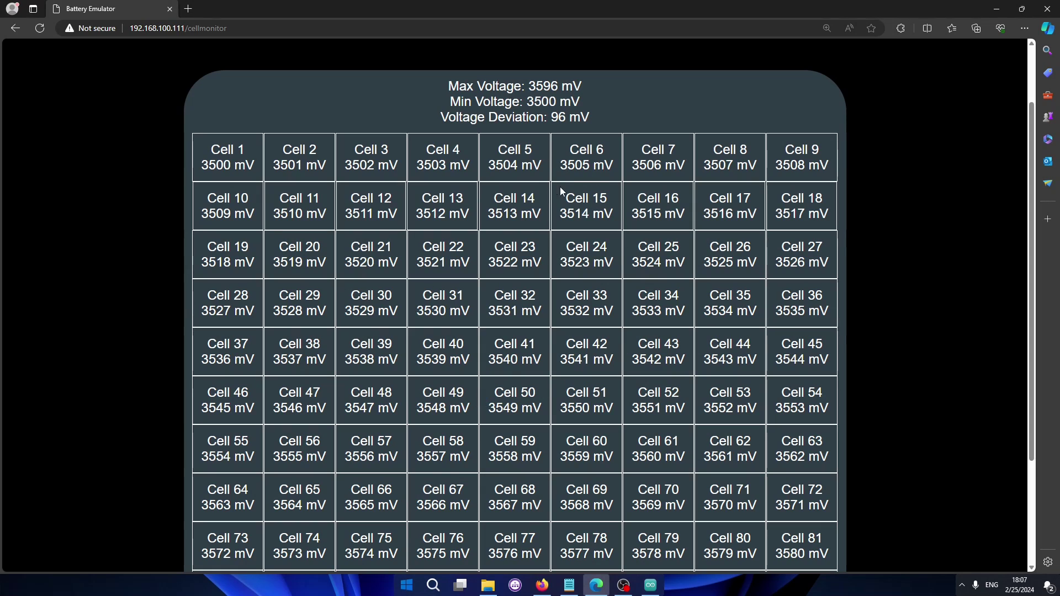
{"action": "scroll", "coordinate": [549, 309], "scroll_direction": "down", "scroll_amount": 2}
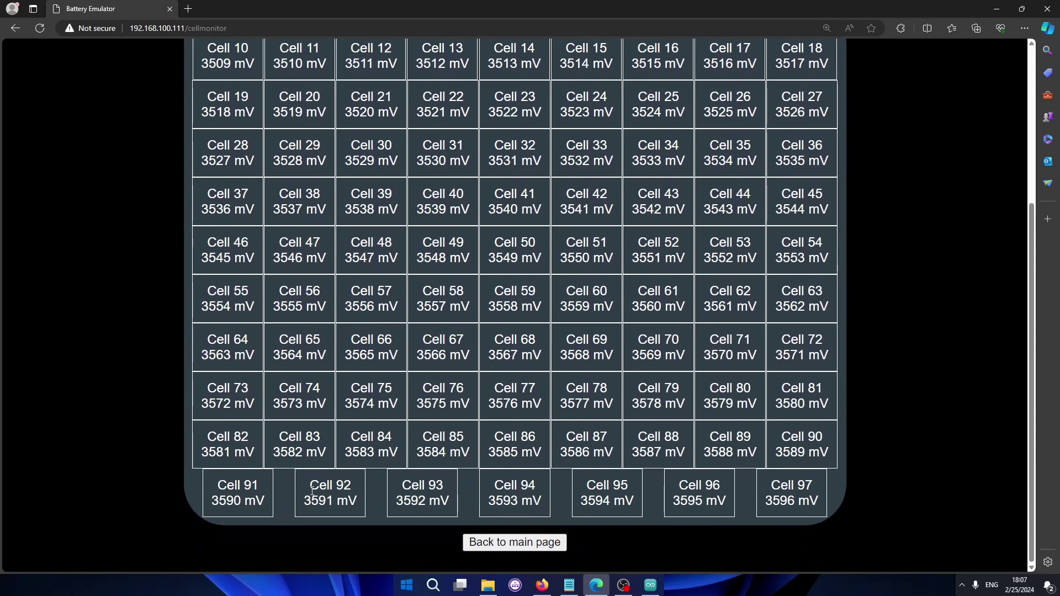
{"action": "left_click", "coordinate": [512, 543]}
{"action": "scroll", "coordinate": [591, 445], "scroll_direction": "down", "scroll_amount": 6}
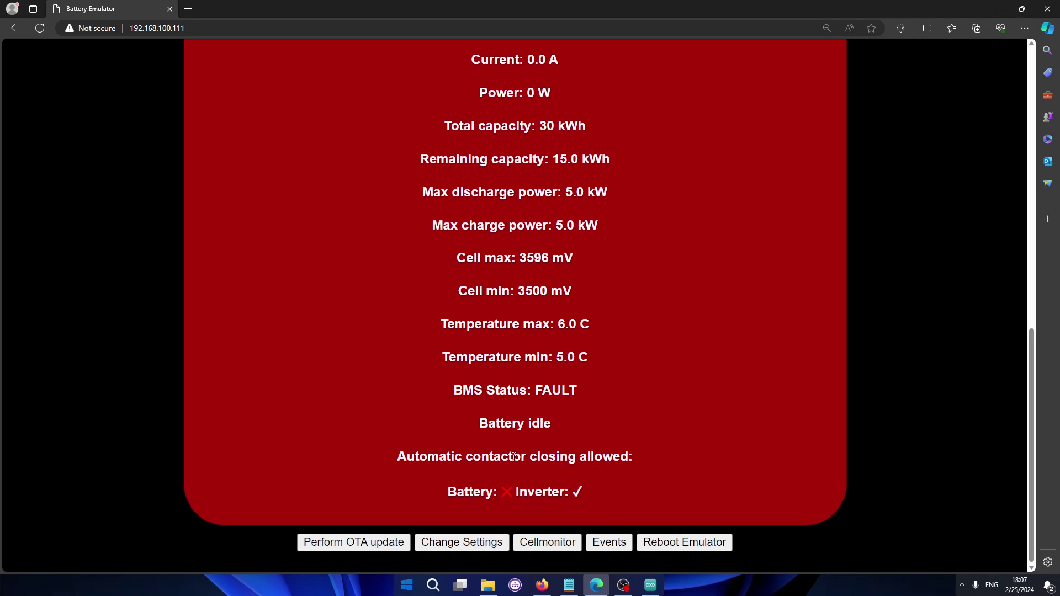
{"action": "left_click_drag", "start_coordinate": [452, 391], "coordinate": [581, 394]}
View the events log and highlight the CAN_TX_FAILURE event and its ERROR severity
{"action": "left_click", "coordinate": [583, 396]}
{"action": "left_click", "coordinate": [600, 547]}
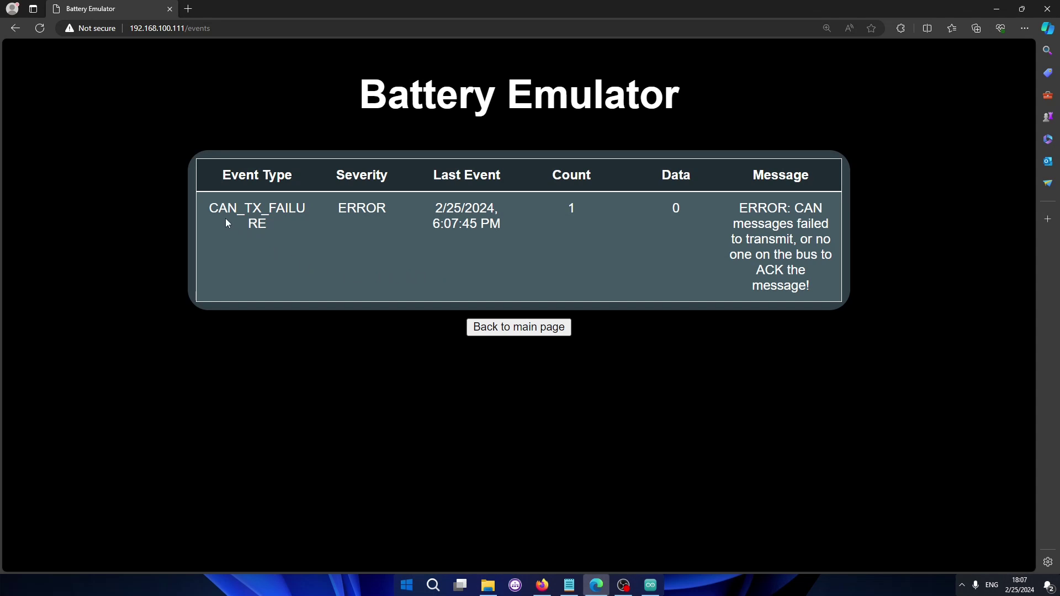
{"action": "left_click_drag", "start_coordinate": [213, 208], "coordinate": [270, 218]}
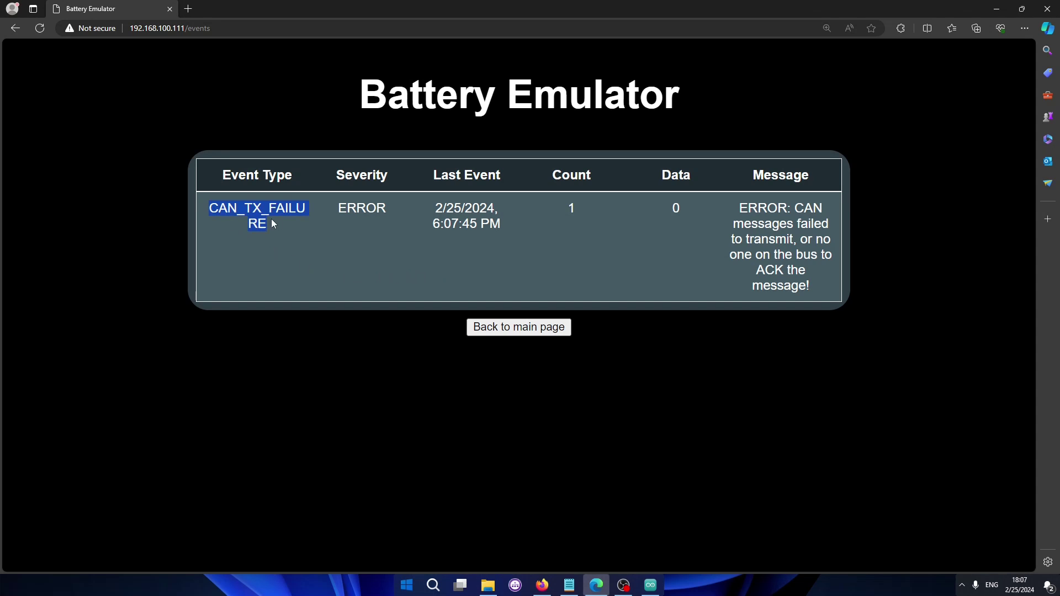
{"action": "left_click", "coordinate": [287, 224]}
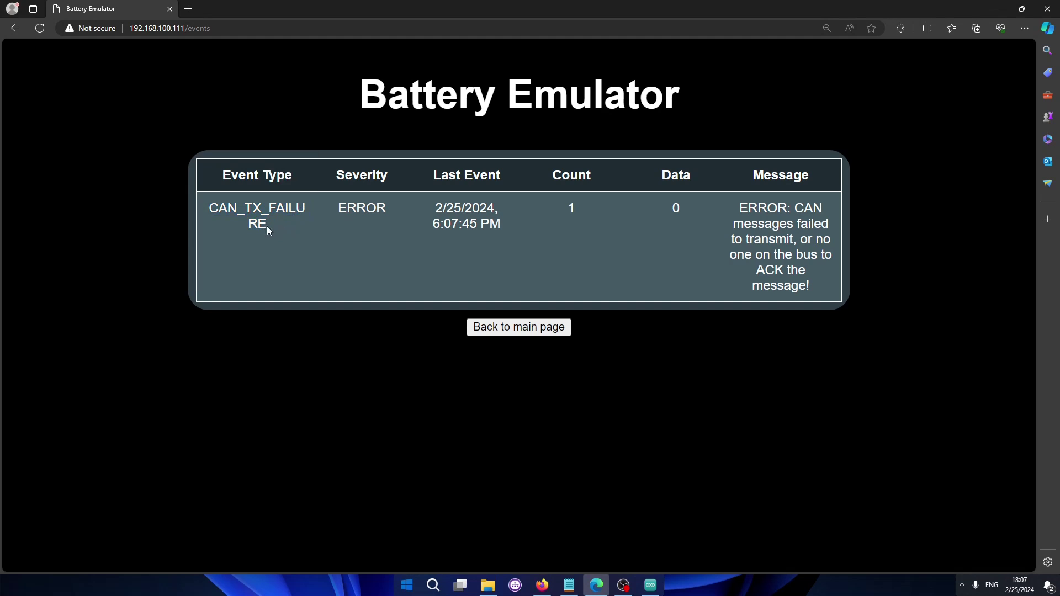
{"action": "double_click", "coordinate": [354, 208]}
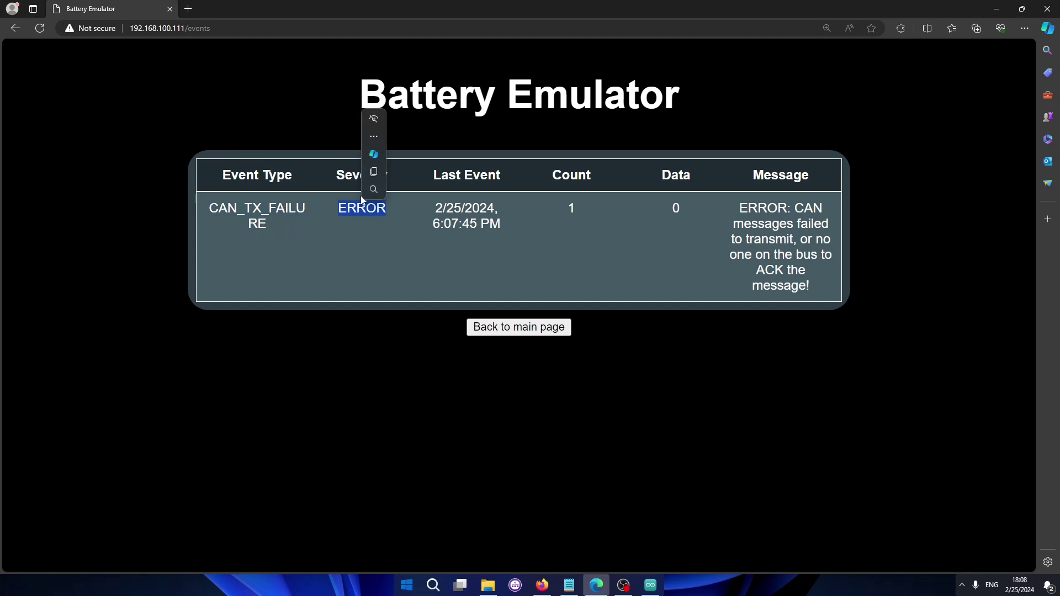
{"action": "left_click", "coordinate": [385, 208]}
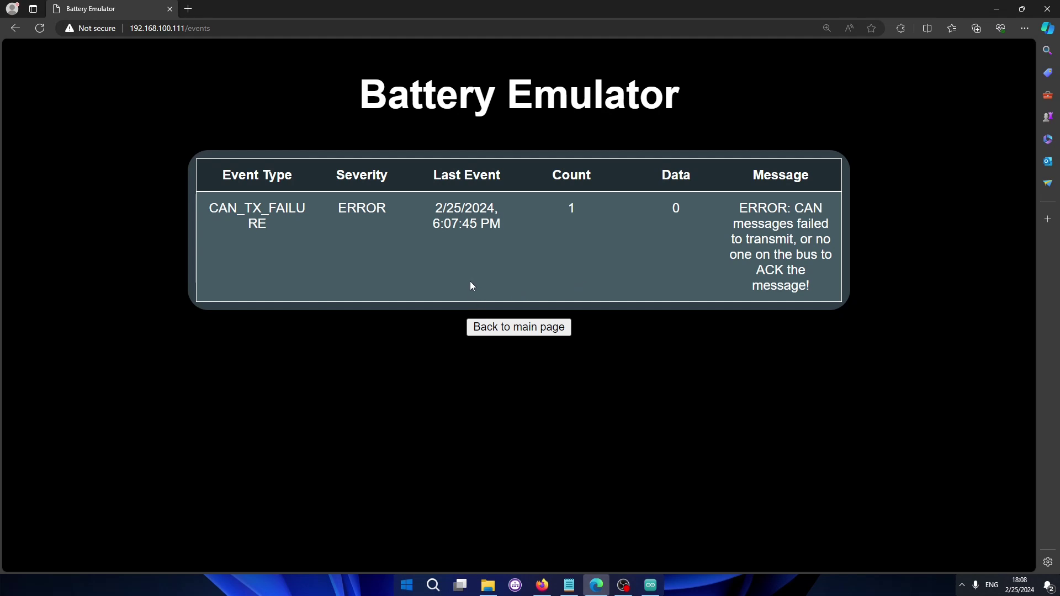
Reboot the emulator from the main page, accepting the warning that contactors will open
{"action": "left_click", "coordinate": [522, 331]}
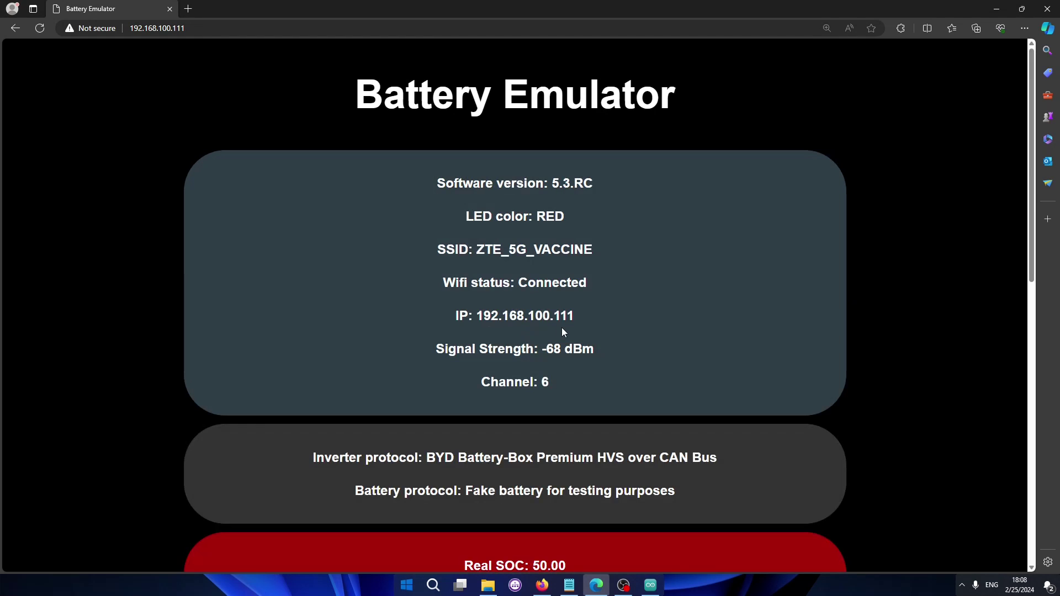
{"action": "scroll", "coordinate": [562, 328], "scroll_direction": "down", "scroll_amount": 10}
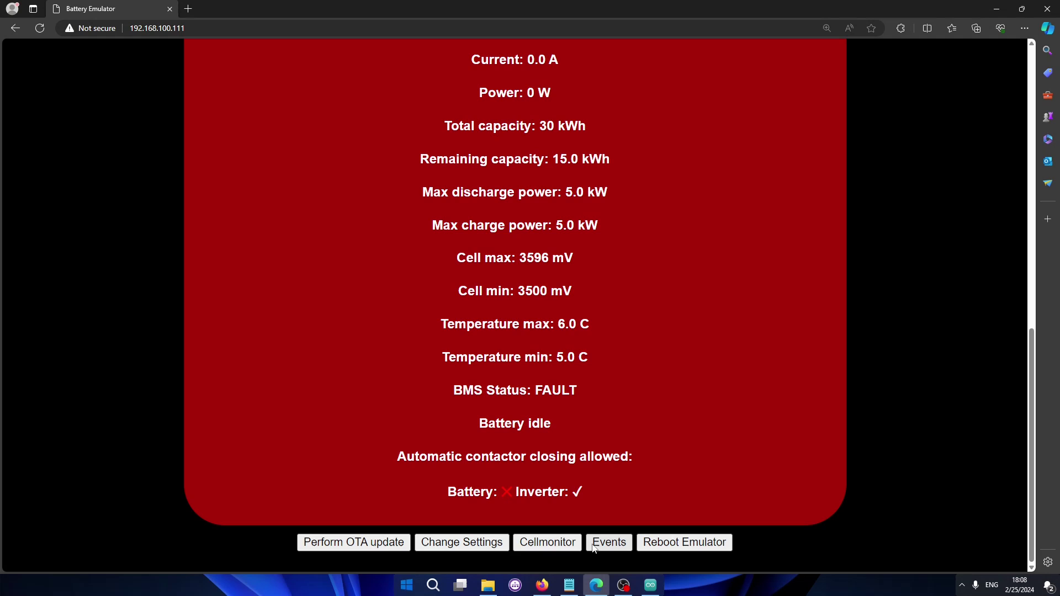
{"action": "left_click", "coordinate": [692, 547]}
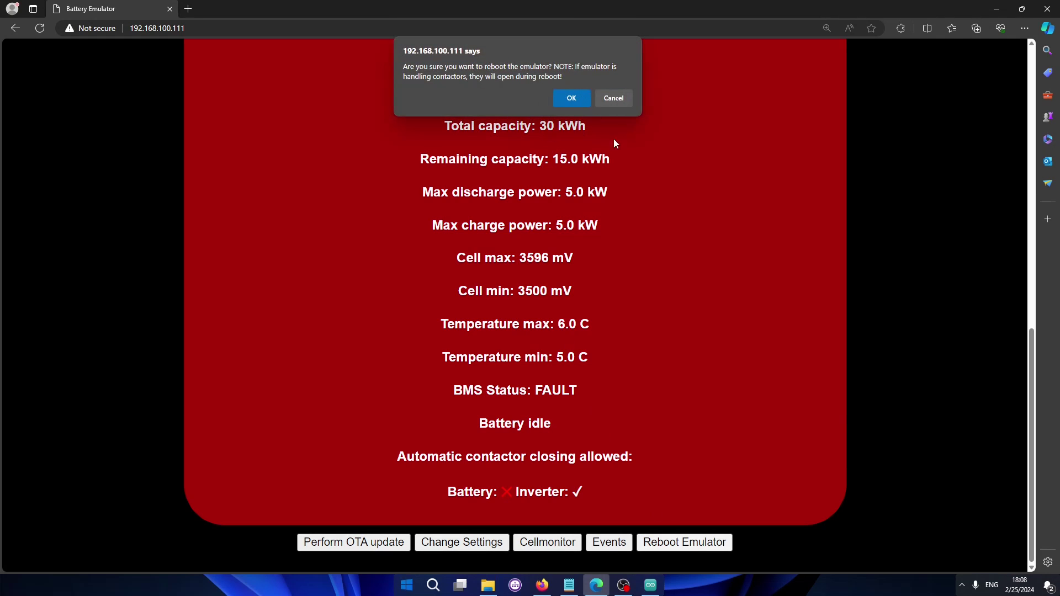
{"action": "left_click", "coordinate": [623, 101]}
{"action": "left_click", "coordinate": [601, 547]}
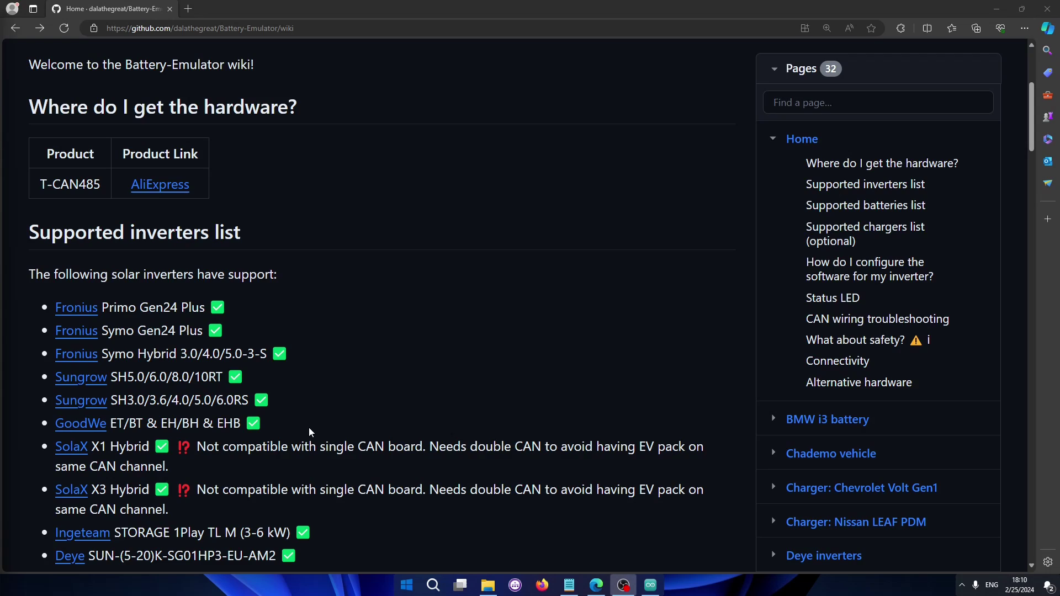
Scroll the wiki Home page to Supported batteries, including Volvo XC40 / Polestar 2 and Hyundai E-GMP
{"action": "scroll", "coordinate": [309, 429], "scroll_direction": "down", "scroll_amount": 10}
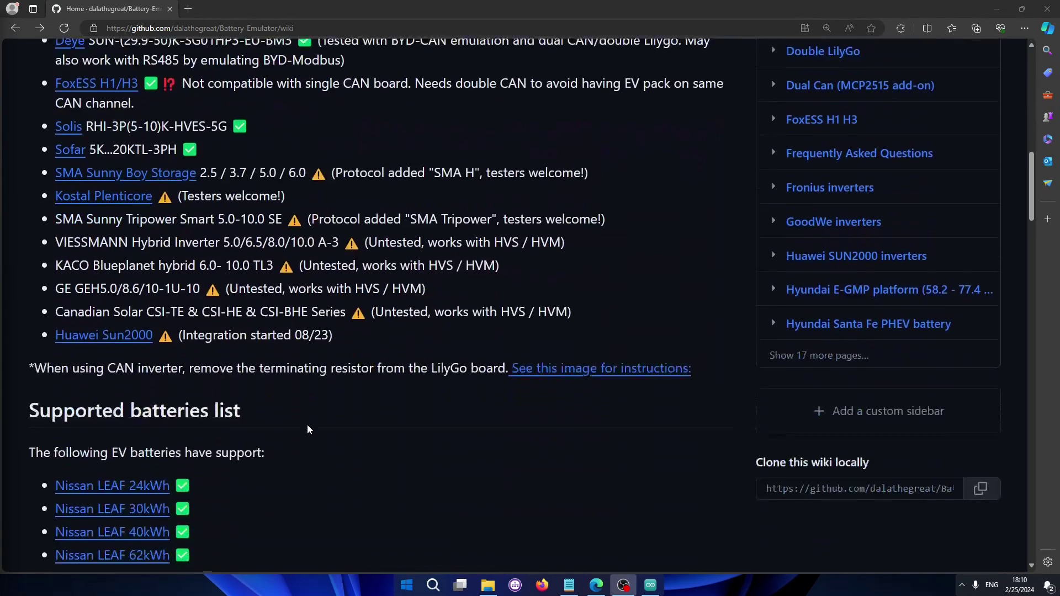
{"action": "scroll", "coordinate": [308, 429], "scroll_direction": "down", "scroll_amount": 5}
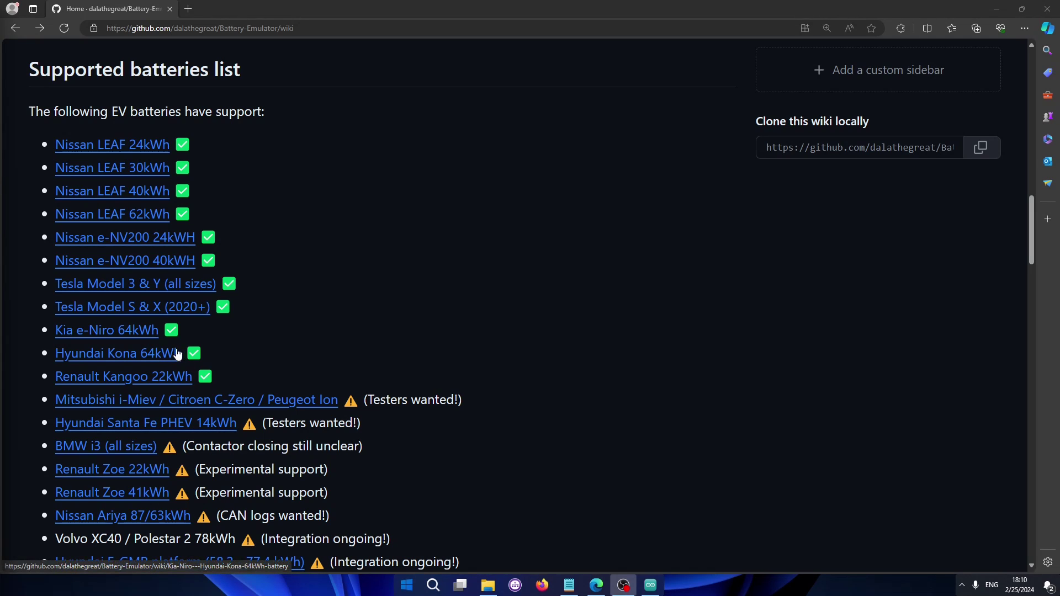
{"action": "scroll", "coordinate": [355, 323], "scroll_direction": "down", "scroll_amount": 2}
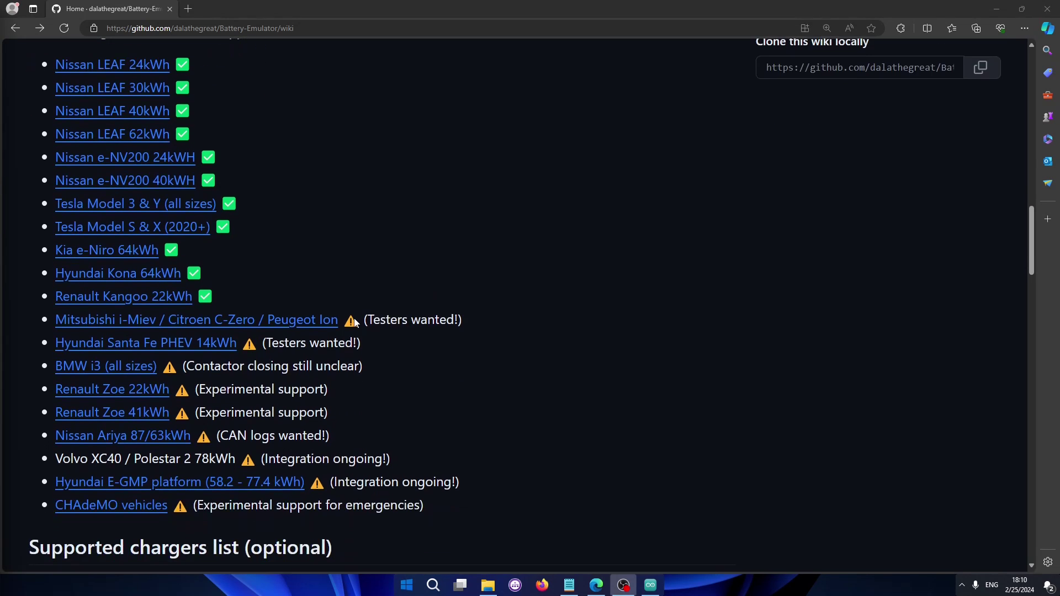
{"action": "scroll", "coordinate": [354, 319], "scroll_direction": "up", "scroll_amount": 2}
{"action": "scroll", "coordinate": [354, 320], "scroll_direction": "down", "scroll_amount": 2}
{"action": "middle_click", "coordinate": [549, 358]}
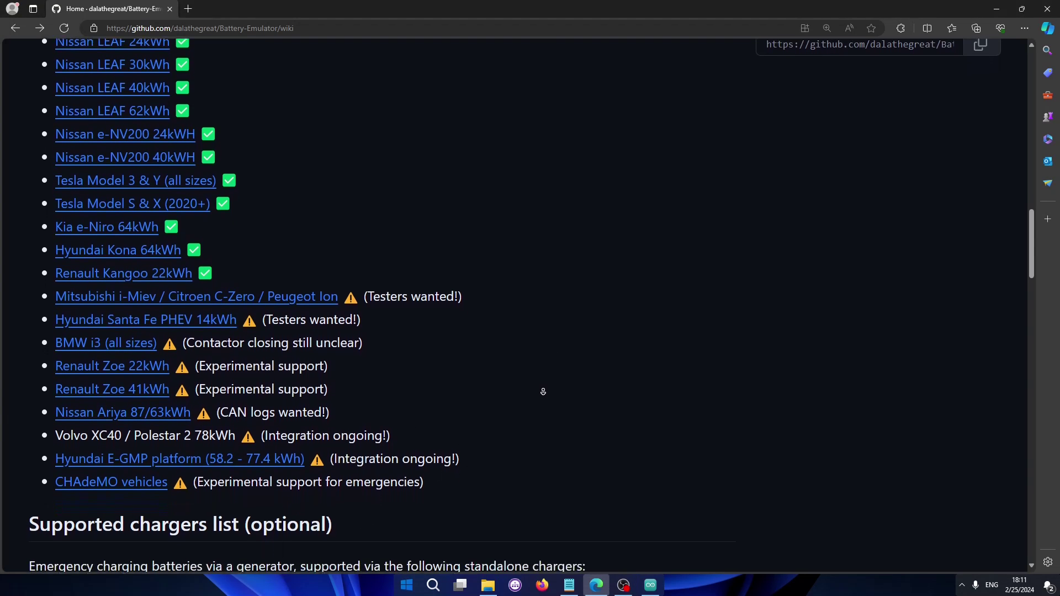
{"action": "left_click", "coordinate": [544, 390]}
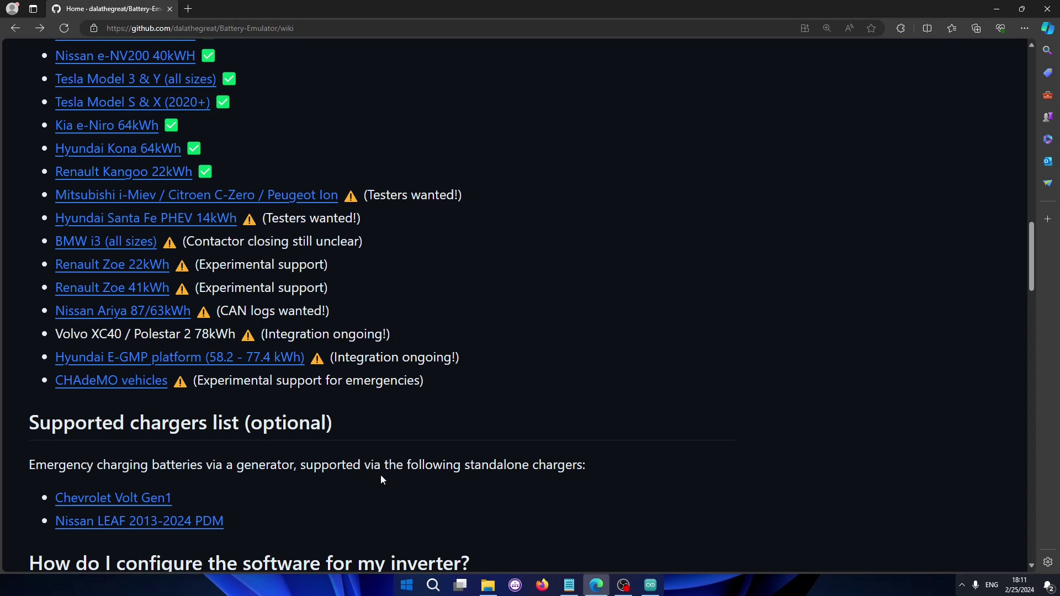
{"action": "scroll", "coordinate": [381, 478], "scroll_direction": "up", "scroll_amount": 15}
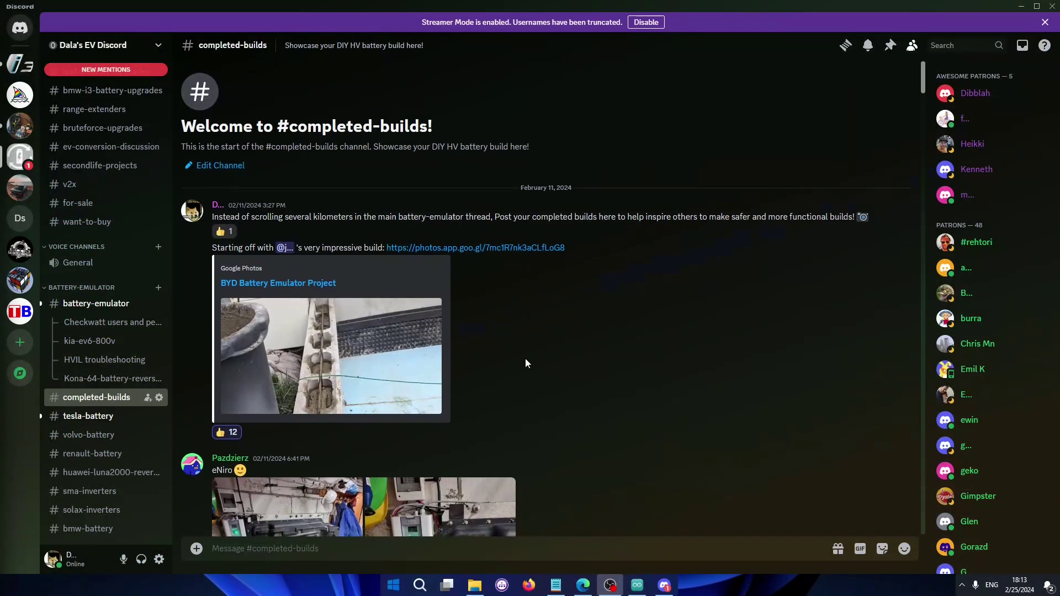
Scroll through #completed-builds and enlarge, then close, the battery-box wiring photo
{"action": "scroll", "coordinate": [526, 363], "scroll_direction": "down", "scroll_amount": 3}
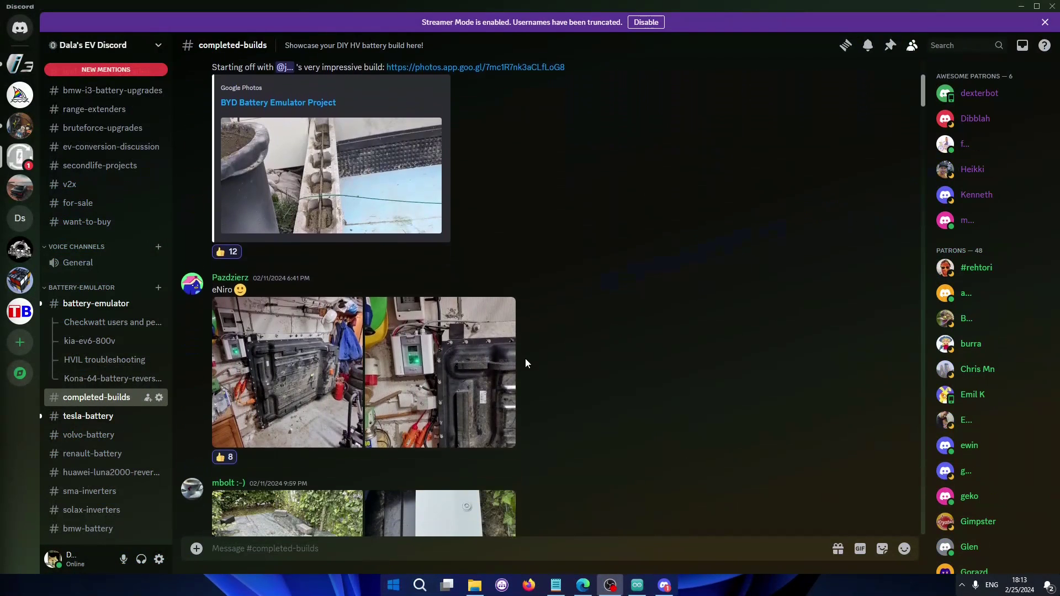
{"action": "scroll", "coordinate": [525, 363], "scroll_direction": "down", "scroll_amount": 6}
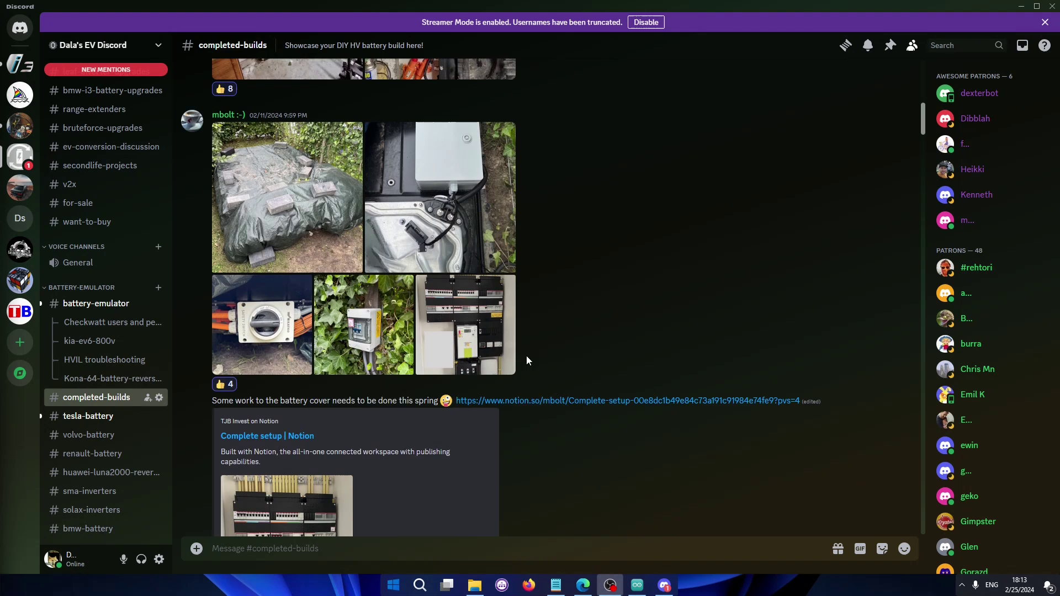
{"action": "scroll", "coordinate": [526, 360], "scroll_direction": "down", "scroll_amount": 8}
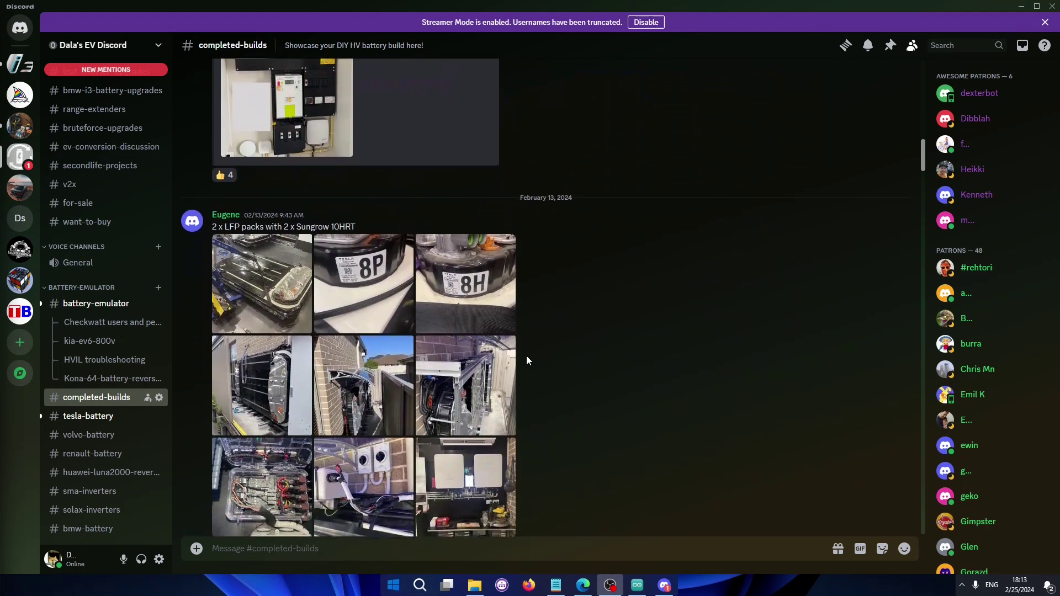
{"action": "scroll", "coordinate": [527, 360], "scroll_direction": "down", "scroll_amount": 1}
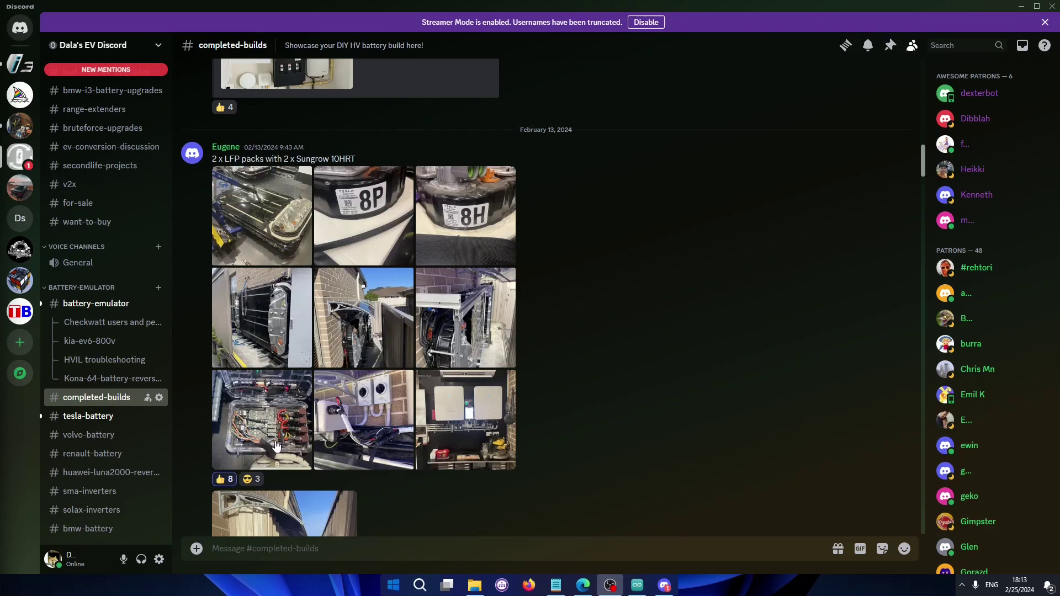
{"action": "scroll", "coordinate": [591, 289], "scroll_direction": "down", "scroll_amount": 2}
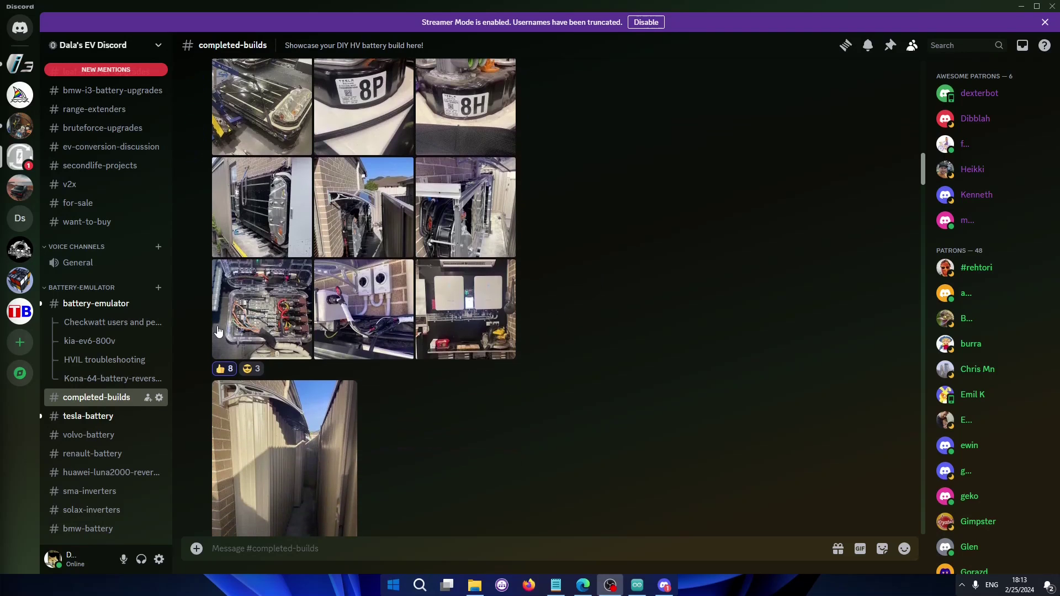
{"action": "left_click", "coordinate": [280, 322]}
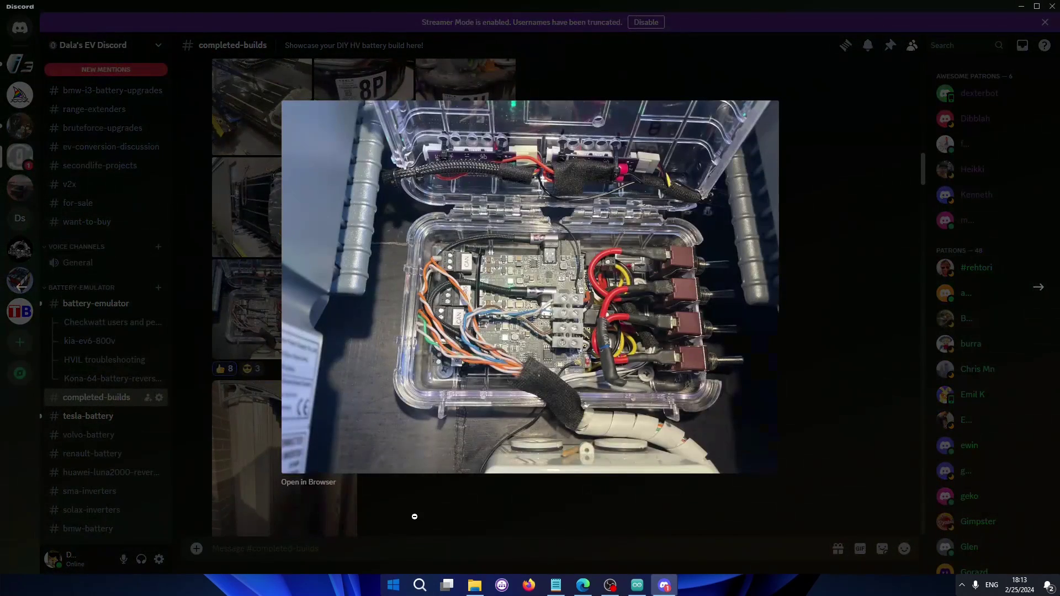
{"action": "left_click", "coordinate": [415, 516]}
Keep scrolling through the members' posted DIY HV battery build photos
{"action": "scroll", "coordinate": [610, 302], "scroll_direction": "down", "scroll_amount": 4}
{"action": "scroll", "coordinate": [609, 296], "scroll_direction": "down", "scroll_amount": 15}
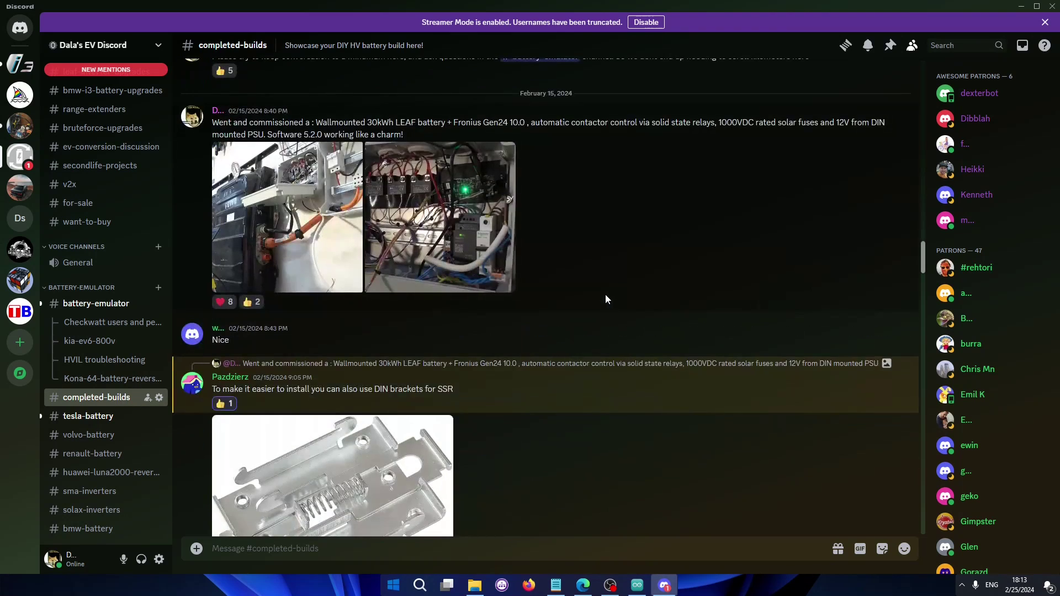
{"action": "scroll", "coordinate": [524, 316], "scroll_direction": "down", "scroll_amount": 10}
{"action": "scroll", "coordinate": [524, 320], "scroll_direction": "down", "scroll_amount": 20}
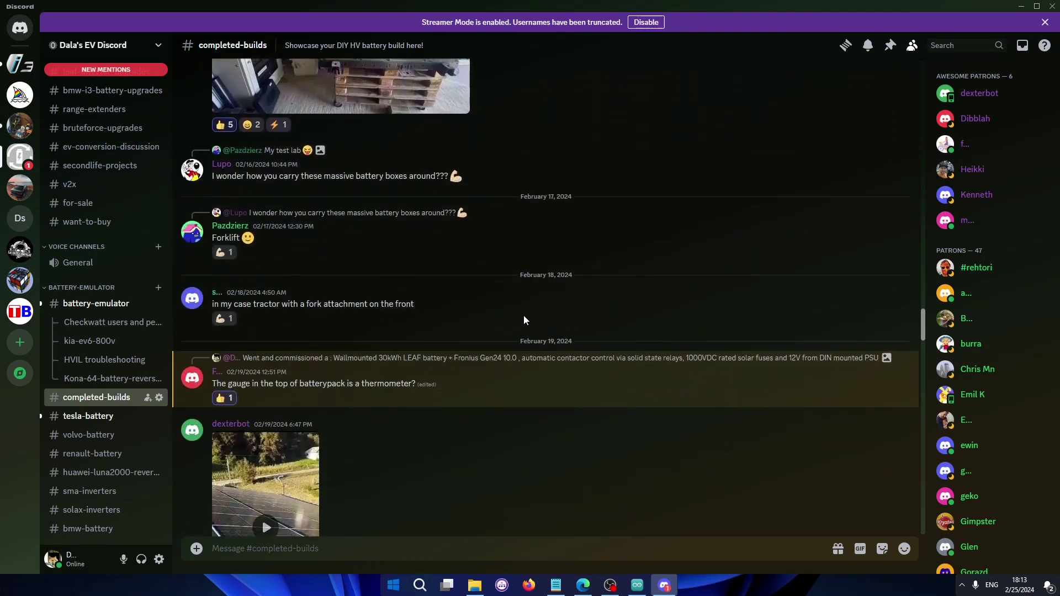
{"action": "scroll", "coordinate": [524, 319], "scroll_direction": "down", "scroll_amount": 11}
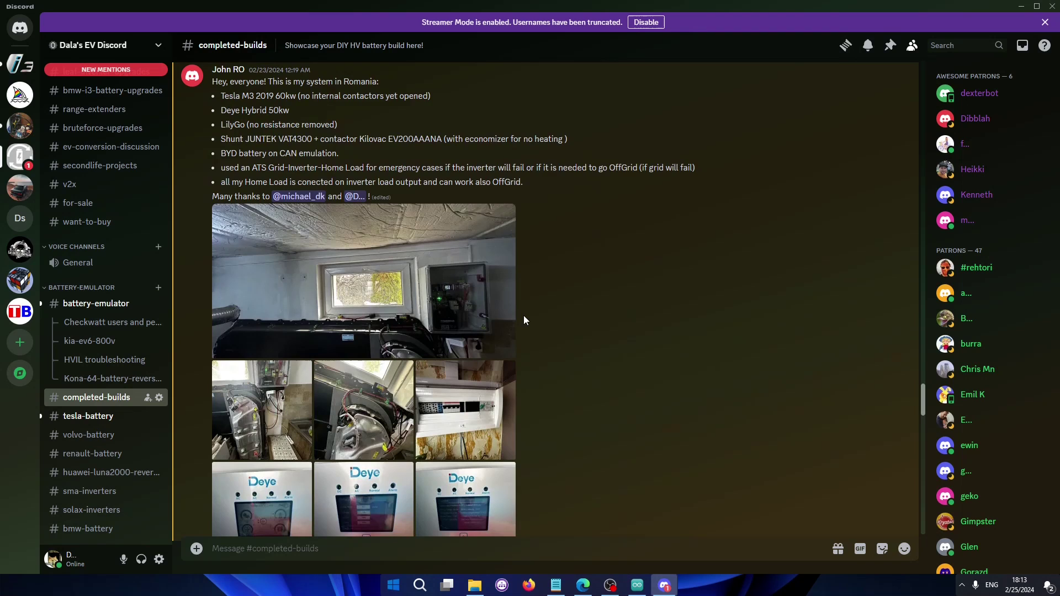
{"action": "scroll", "coordinate": [524, 321], "scroll_direction": "down", "scroll_amount": 20}
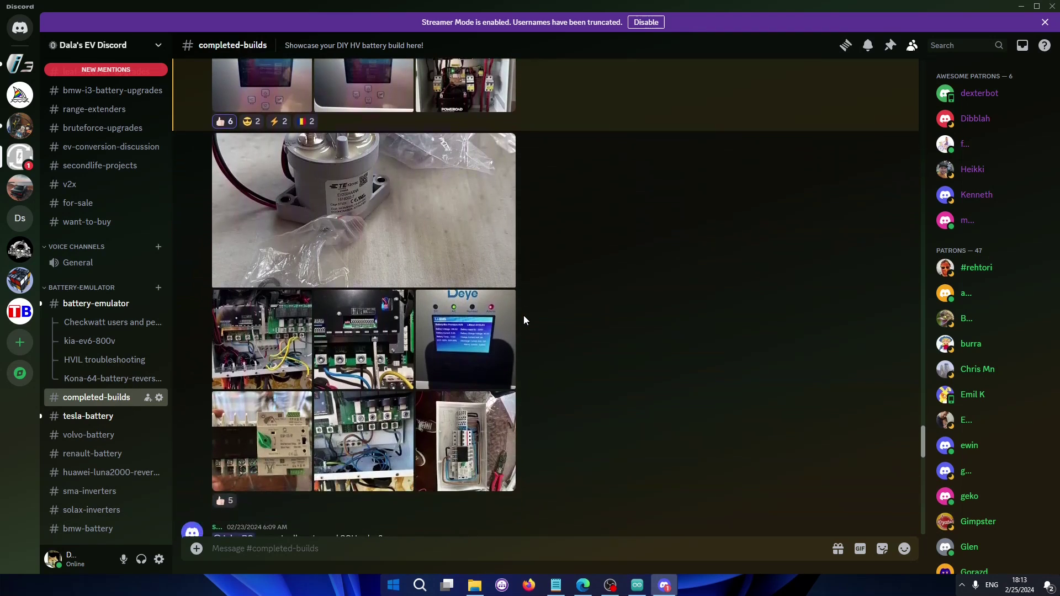